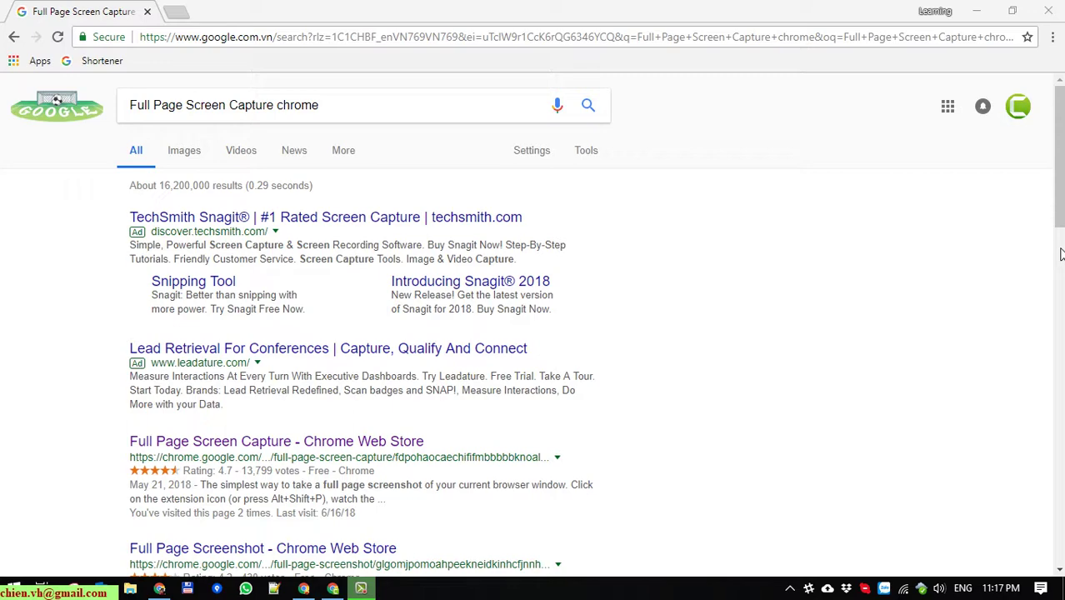
Scroll the 'Full Page Screen Capture chrome' results down to the Chrome Web Store listing.
scroll(1034, 416, "down", 3)
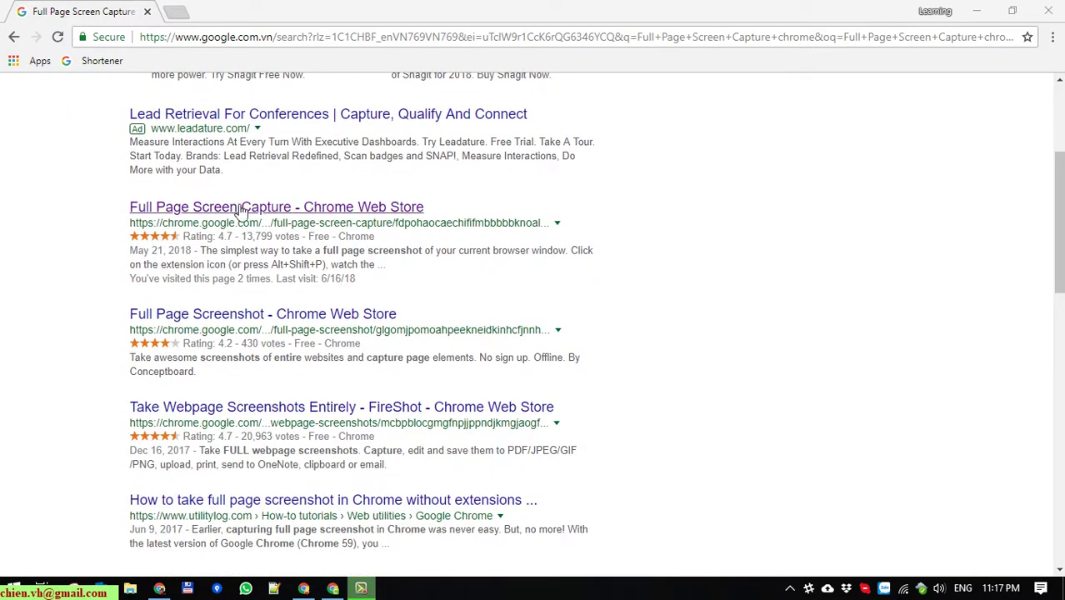
Open the Full Page Screen Capture store listing and read through its description.
left_click(392, 208)
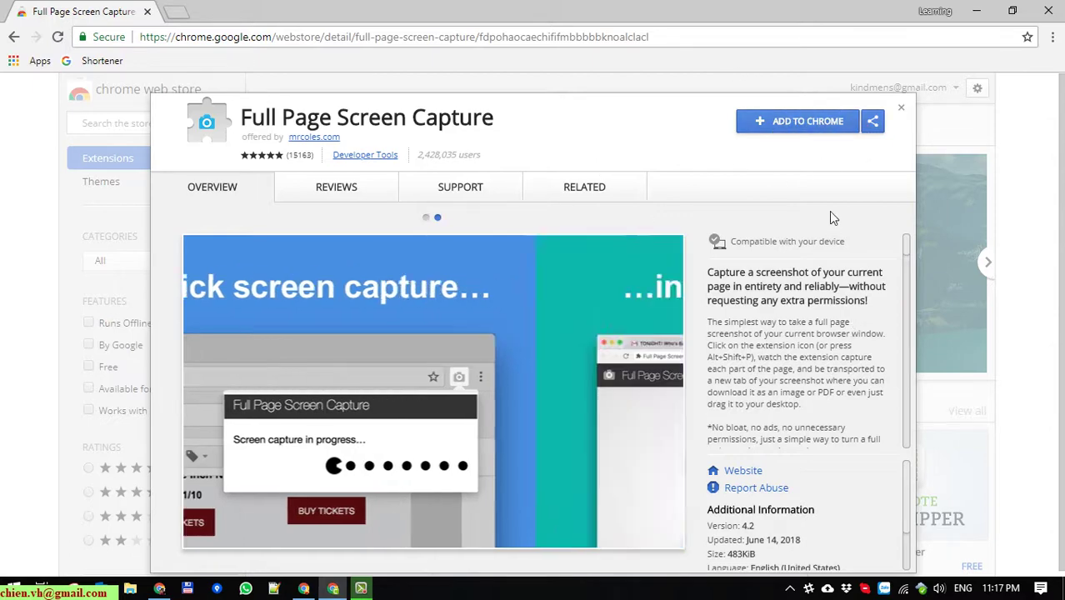
scroll(796, 350, "down", 4)
scroll(796, 350, "up", 4)
scroll(402, 359, "down", 1)
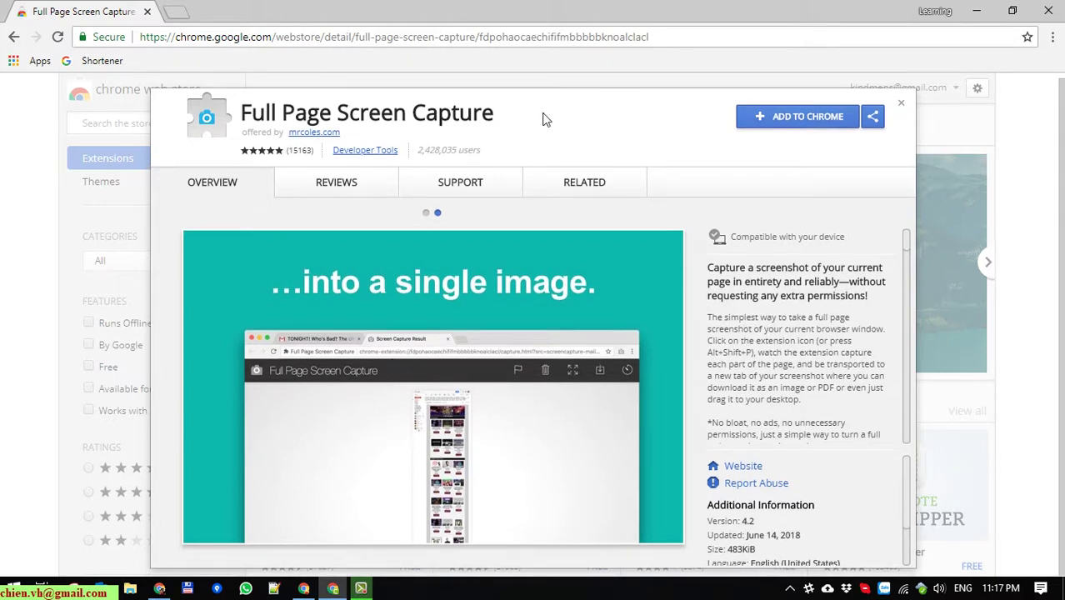
left_click_drag(906, 273, 463, 303)
Browse the Reviews, Support and Related tabs, then return to Overview.
left_click(338, 181)
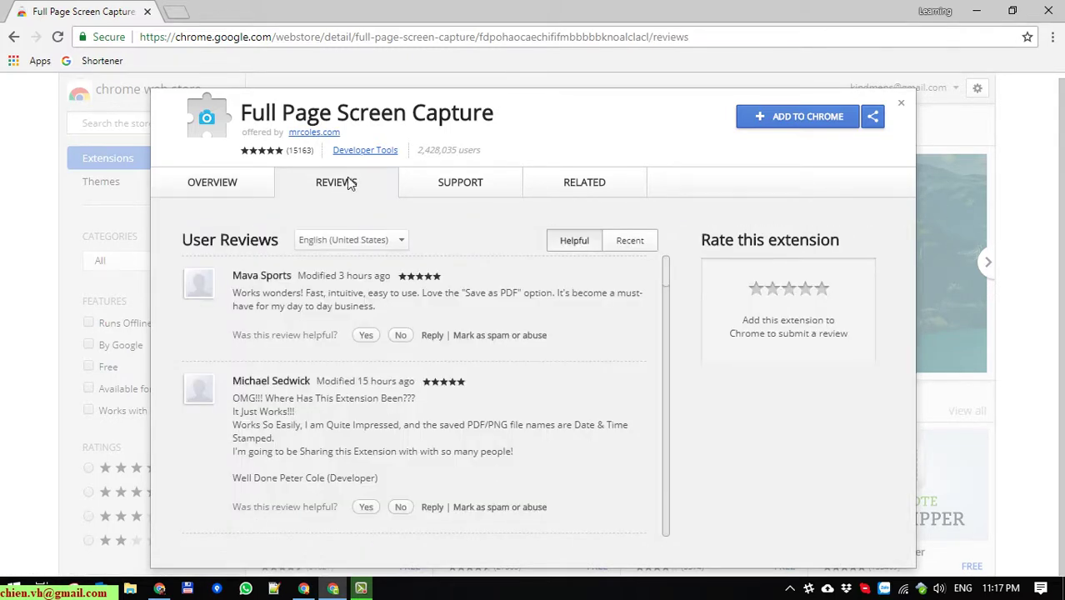
left_click(474, 182)
left_click(599, 188)
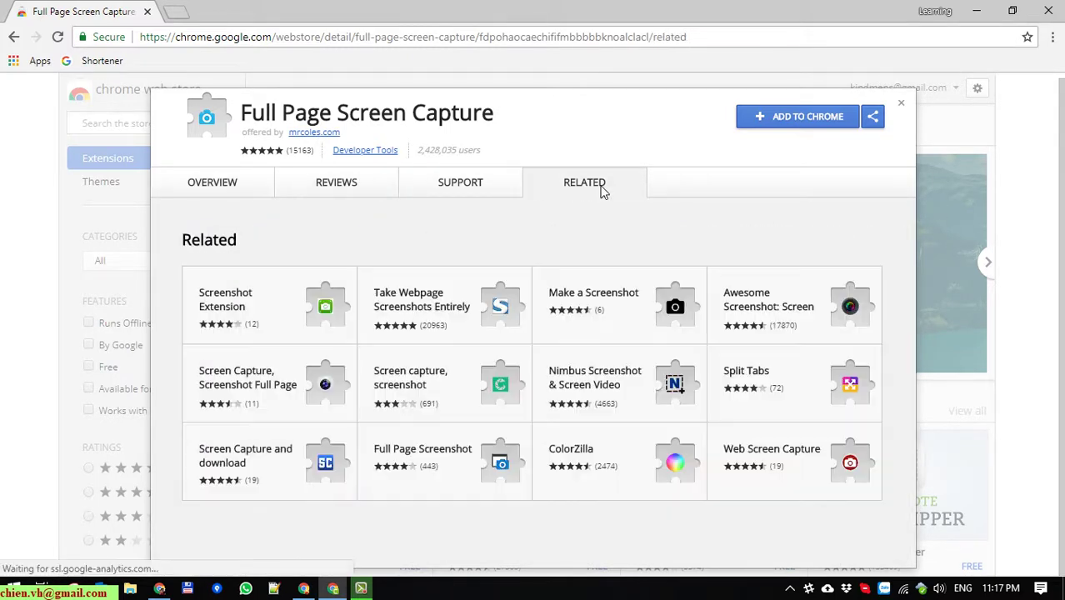
left_click(225, 192)
left_click(761, 170)
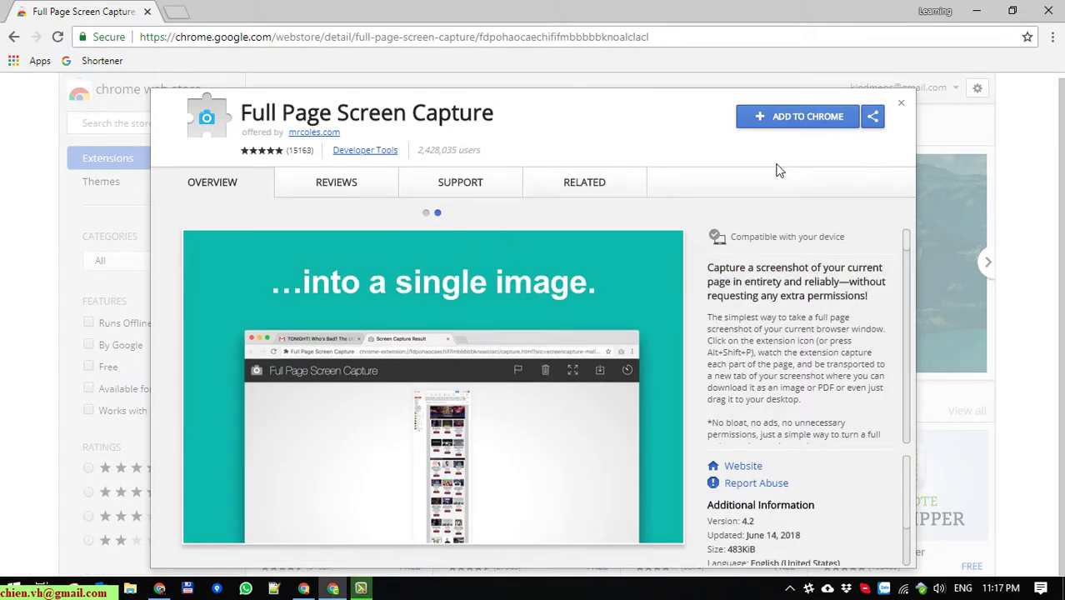
Add Full Page Screen Capture to Chrome and dismiss the extension-added notice.
left_click(794, 121)
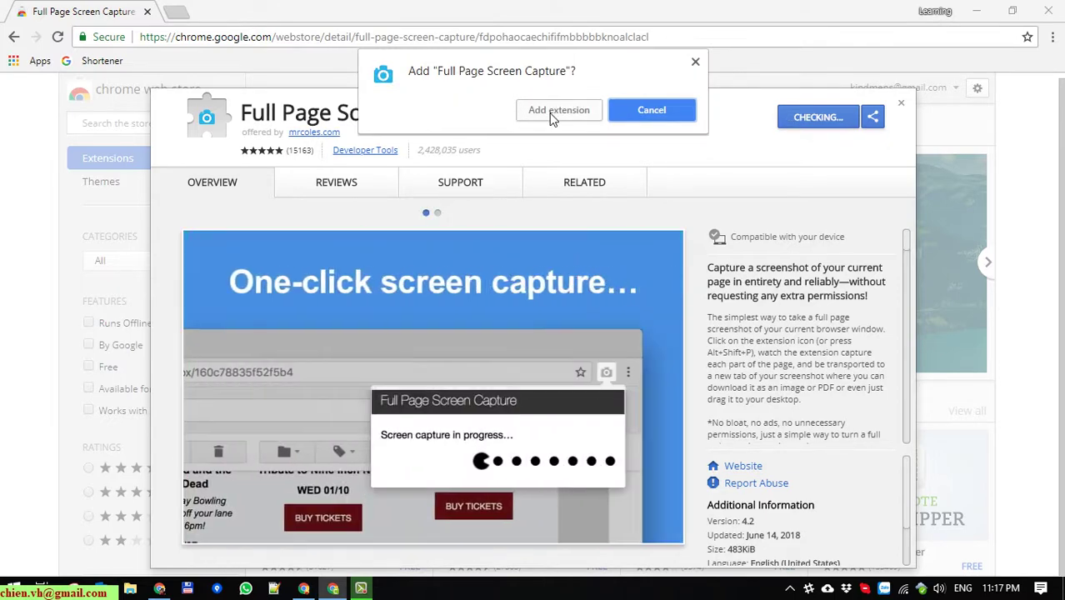
left_click(552, 114)
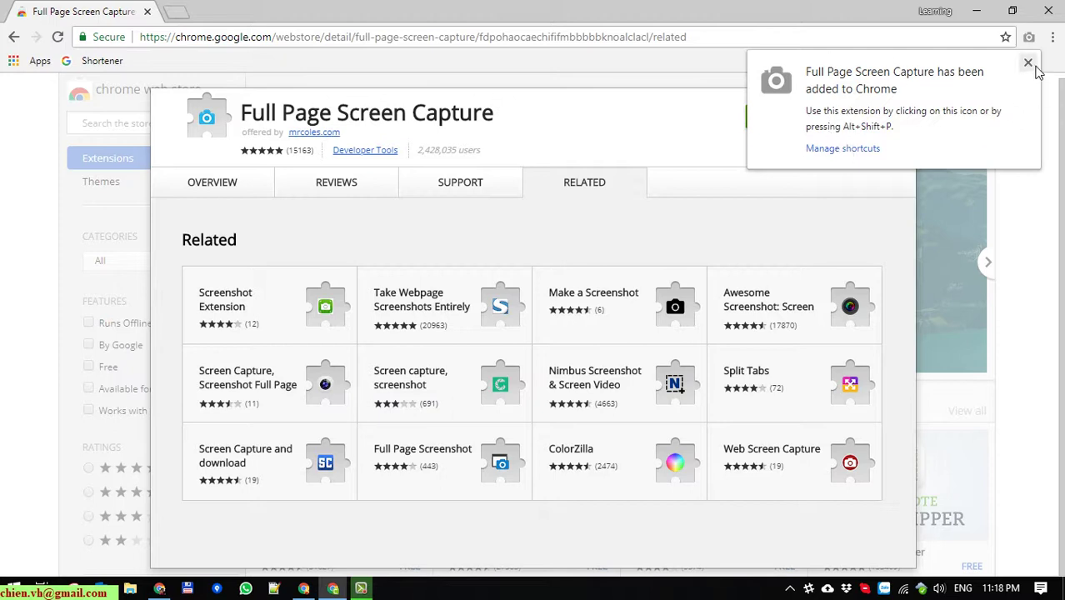
left_click(1028, 64)
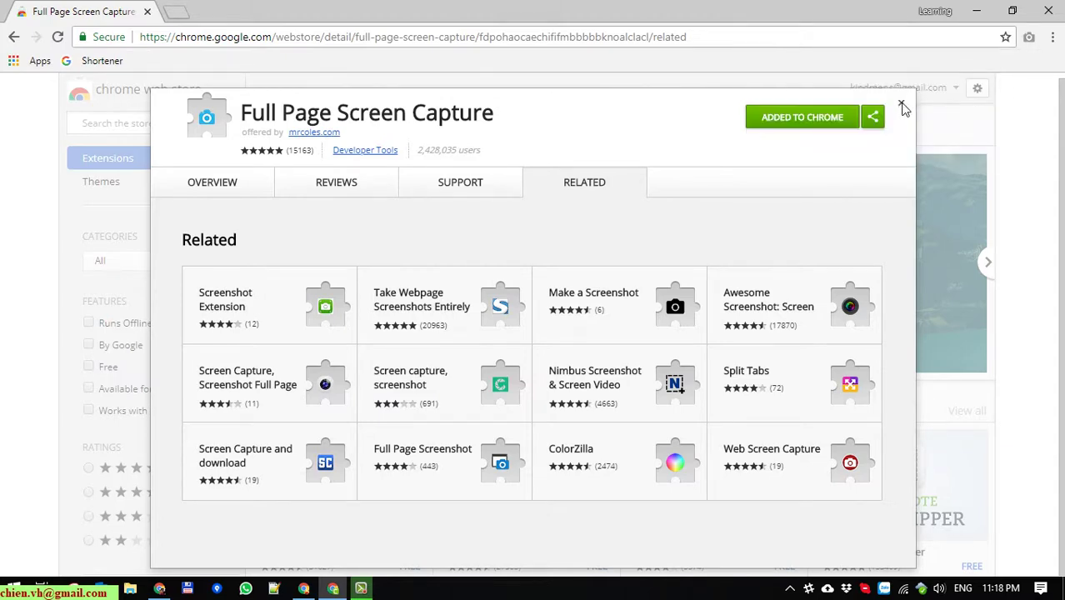
Load nydailynews.com in a new tab from the 'daily' suggestion, then return to the page top.
left_click(902, 106)
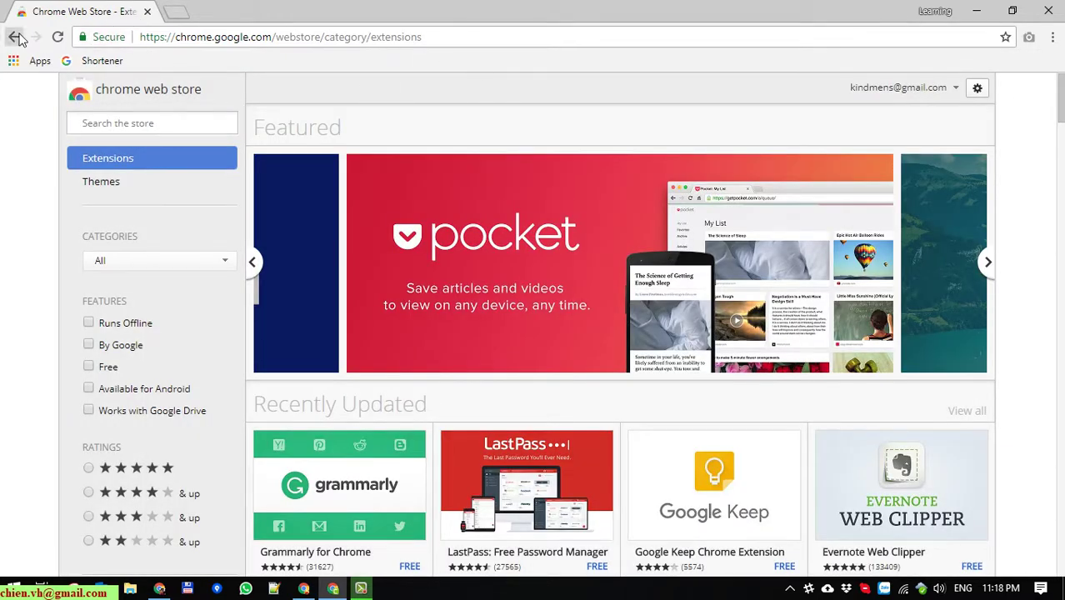
left_click(190, 15)
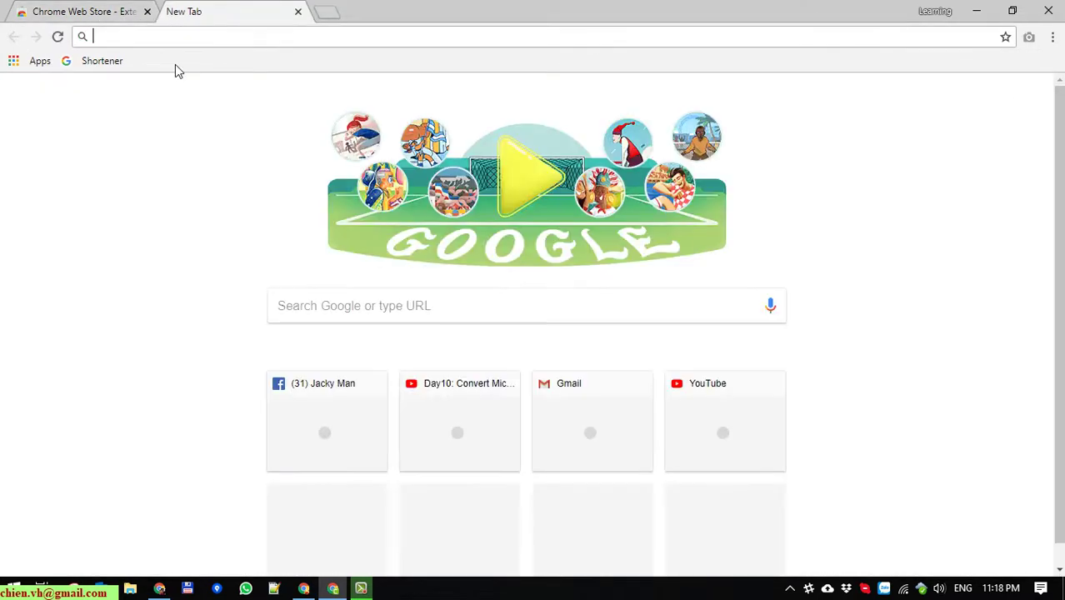
type("daily")
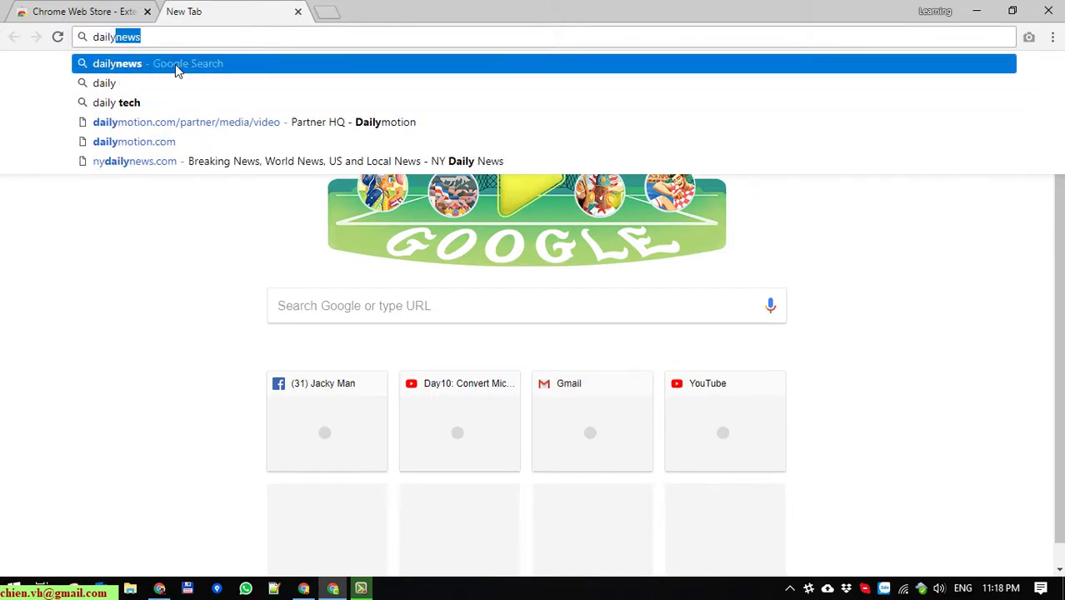
key("Down")
key("Down")
key("Down")
key("Down")
key("Down")
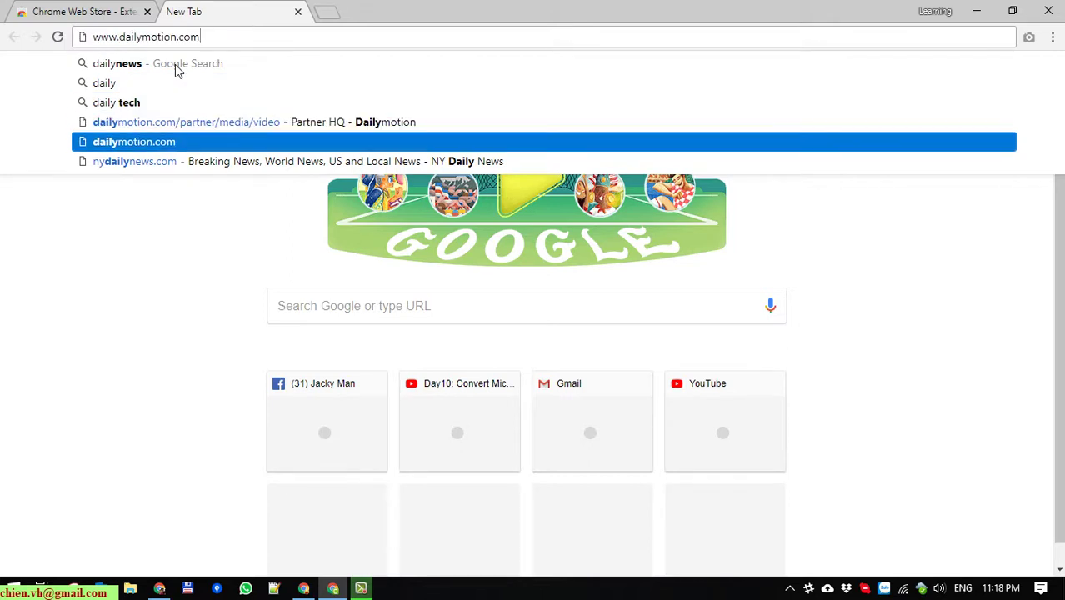
key("Return")
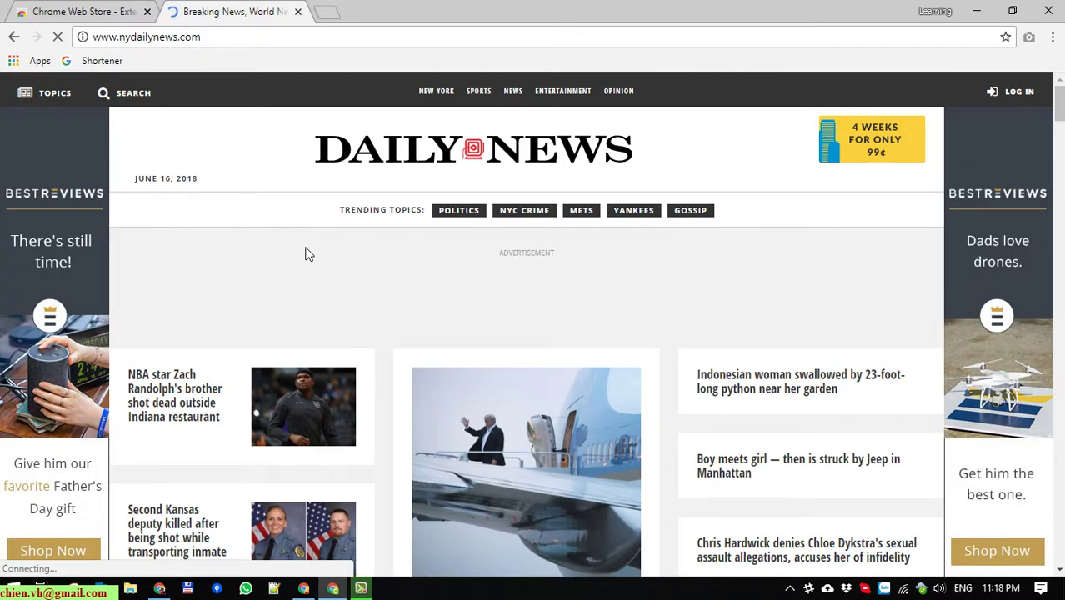
mouse_move(1058, 104)
left_mouse_down()
mouse_move(1058, 544)
mouse_move(1057, 83)
left_mouse_up()
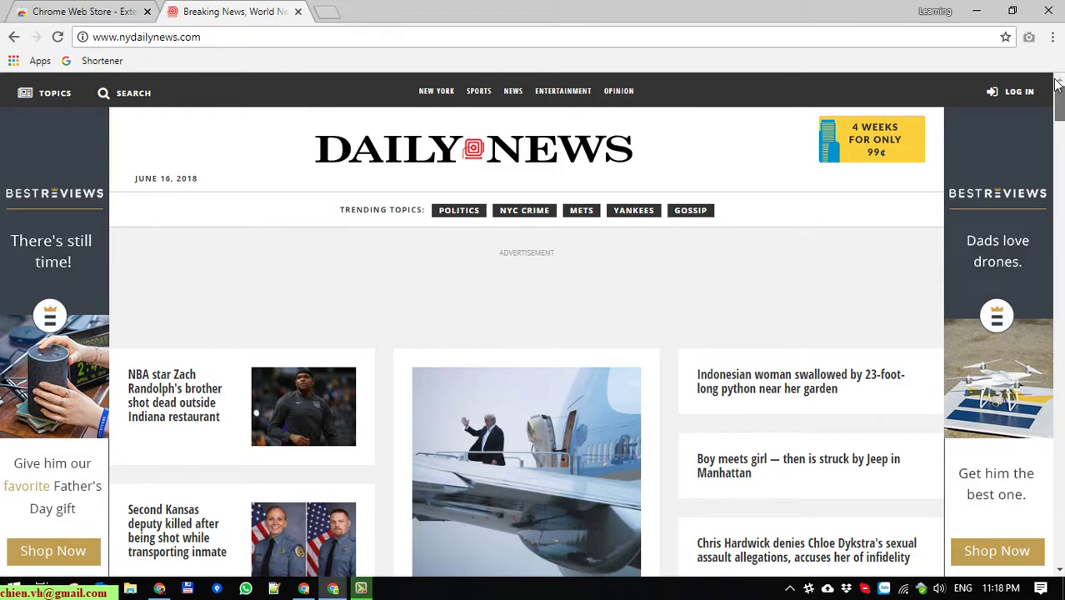
scroll(1057, 83, "down", 20)
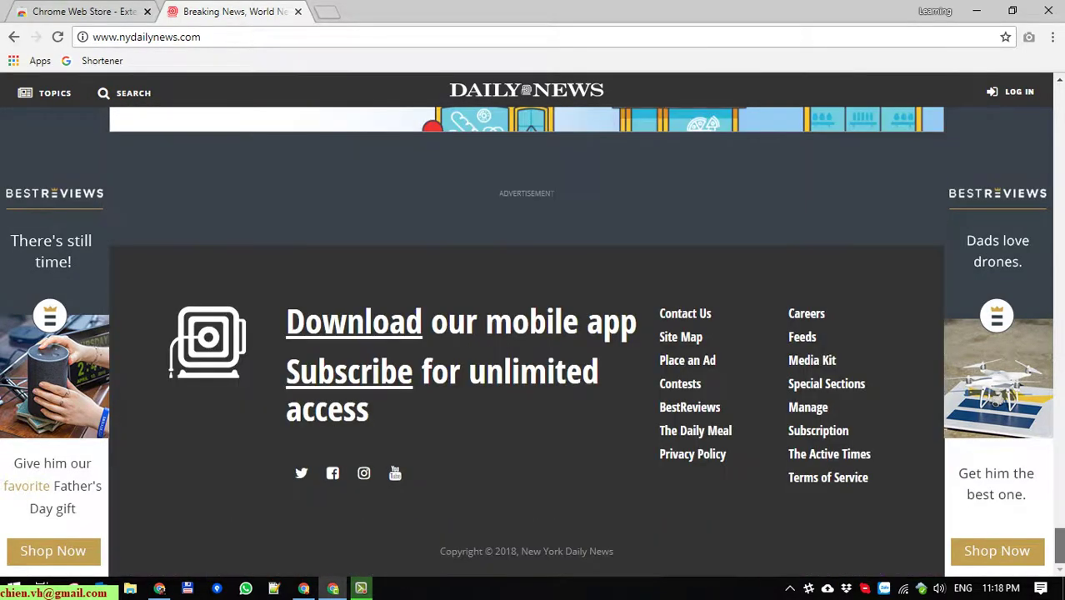
key("Home")
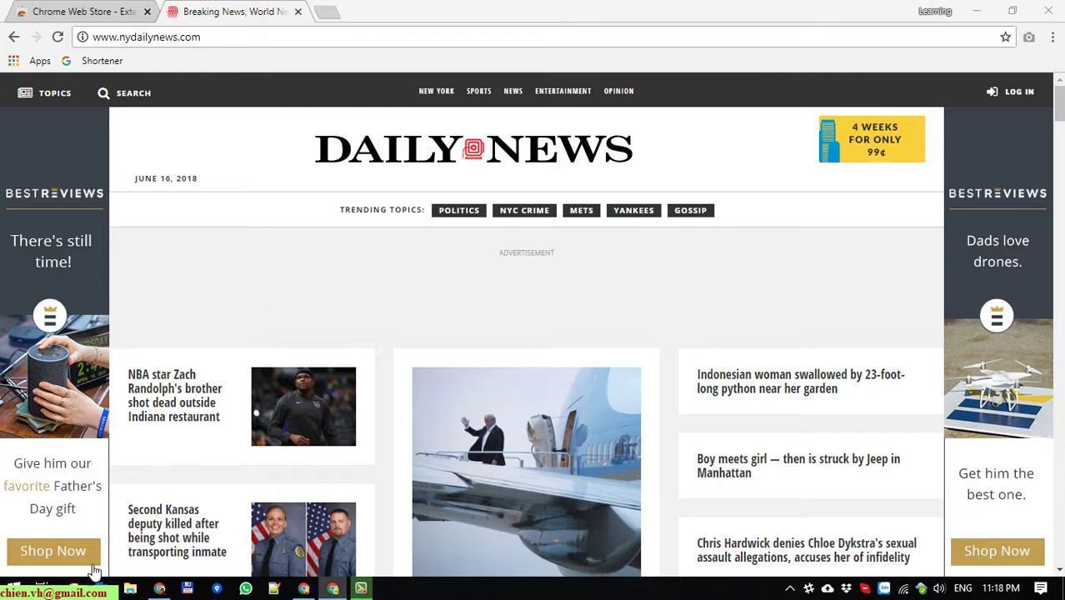
left_click(100, 434)
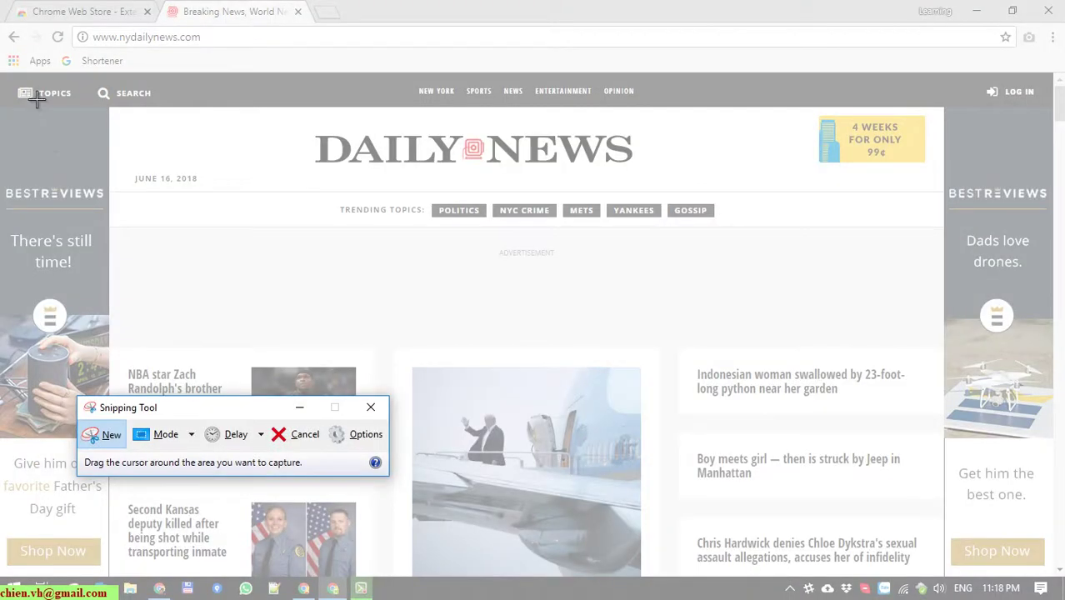
left_click_drag(2, 73, 1062, 576)
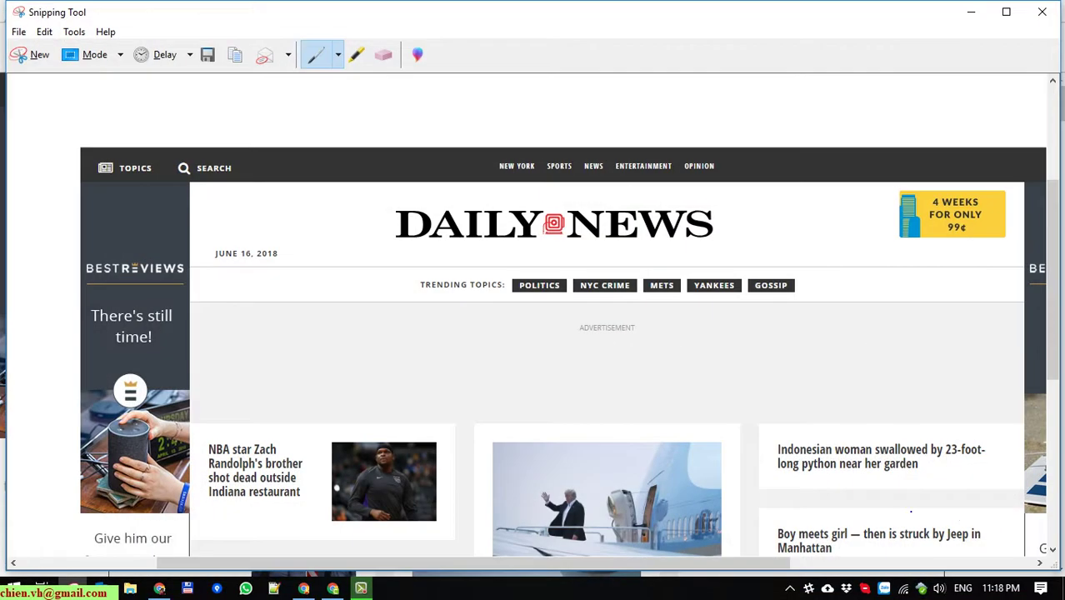
left_click(1043, 12)
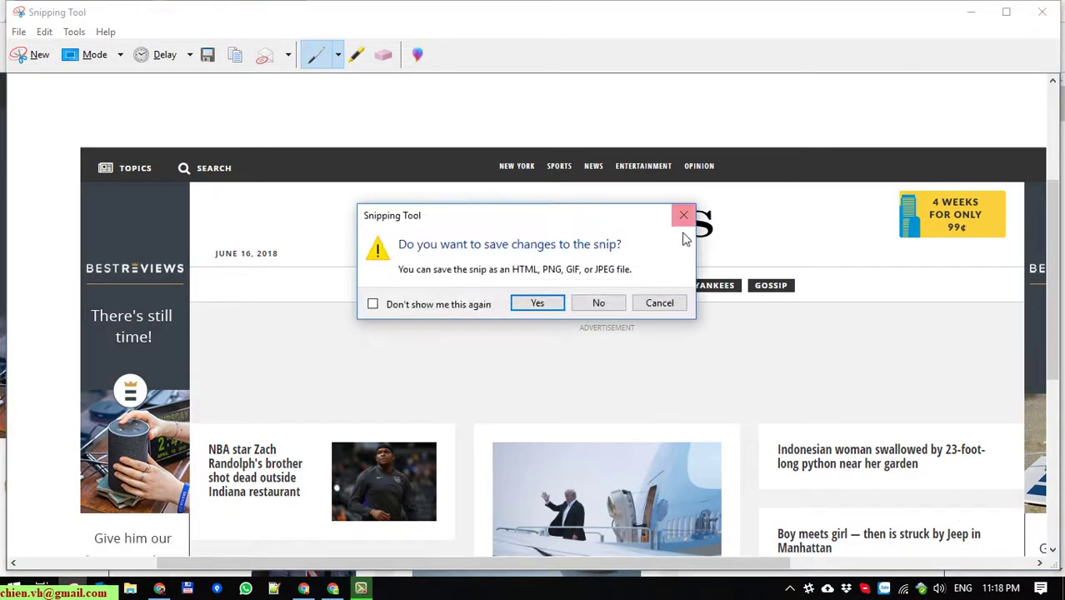
left_click(596, 302)
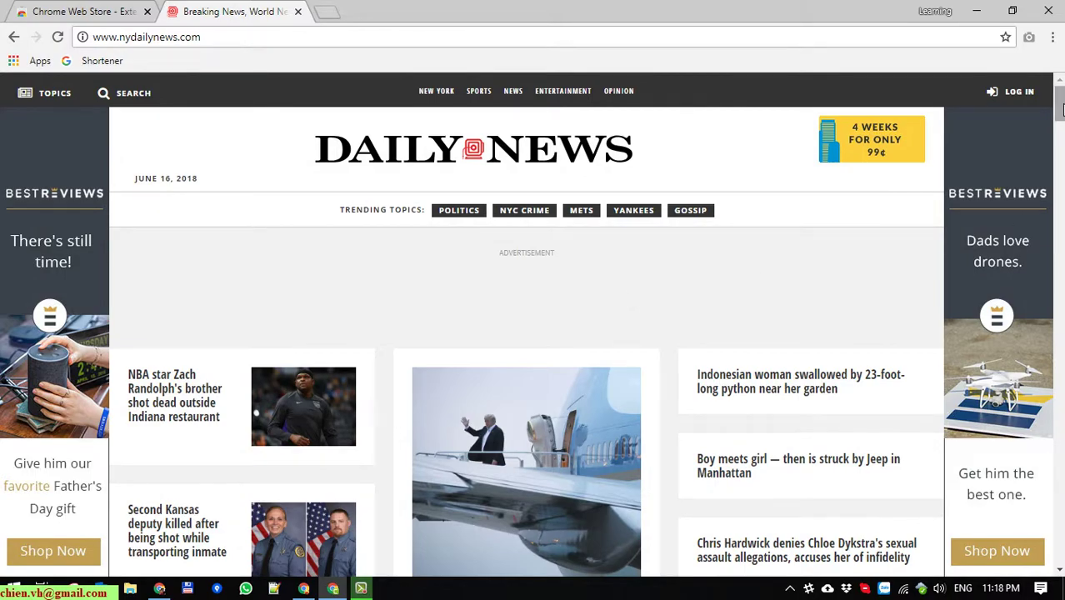
Capture the whole Daily News homepage with the Full Page Screen Capture toolbar icon.
left_click(1061, 172)
left_click_drag(1062, 173, 1062, 67)
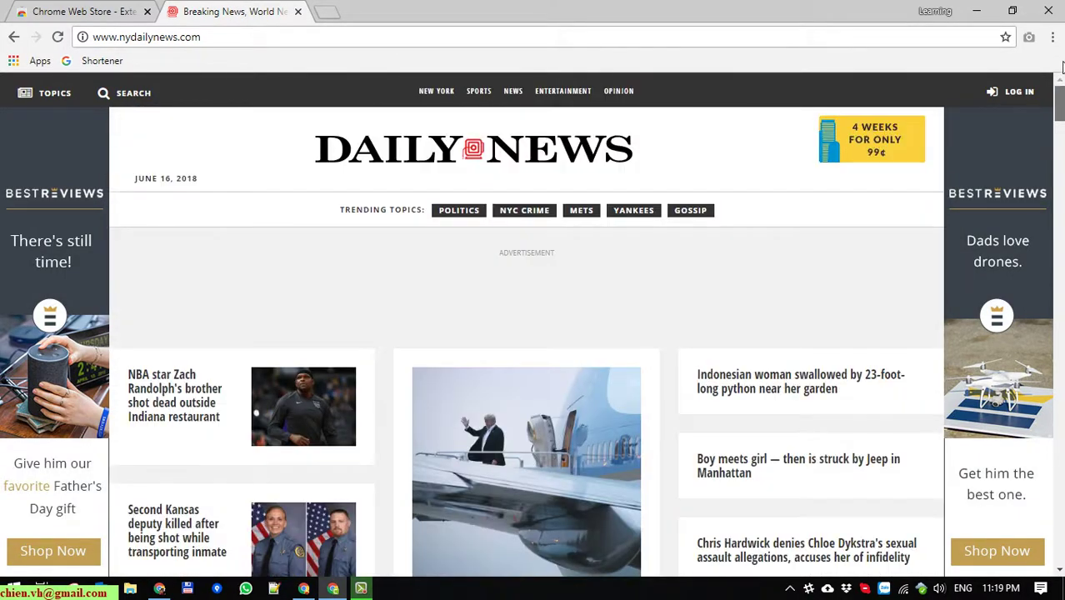
left_click(1030, 40)
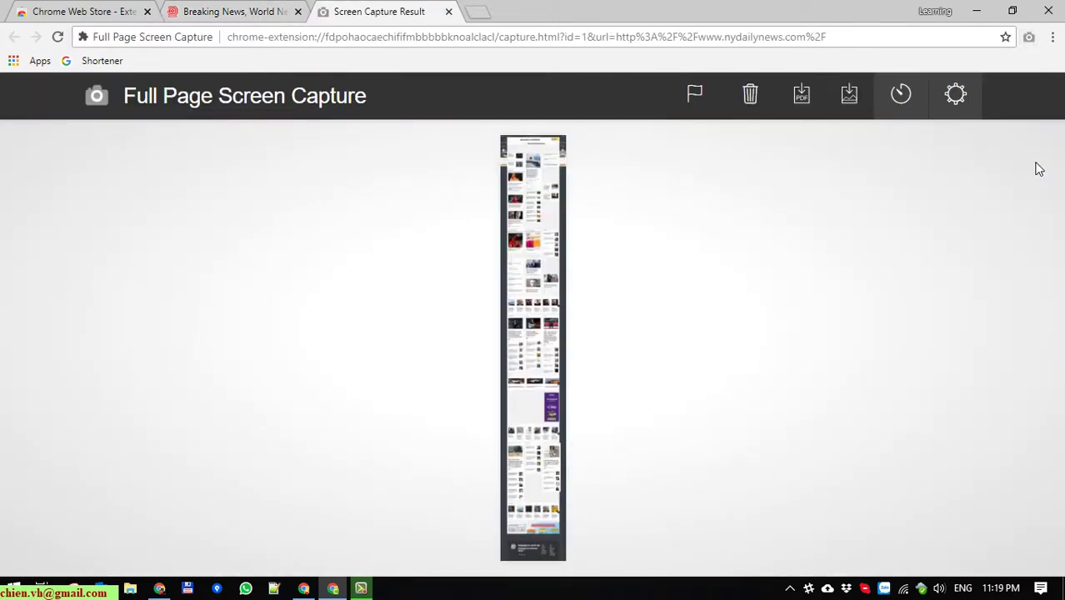
Scroll through the captured Daily News page at full size.
left_click(531, 209)
scroll(781, 358, "up", 10)
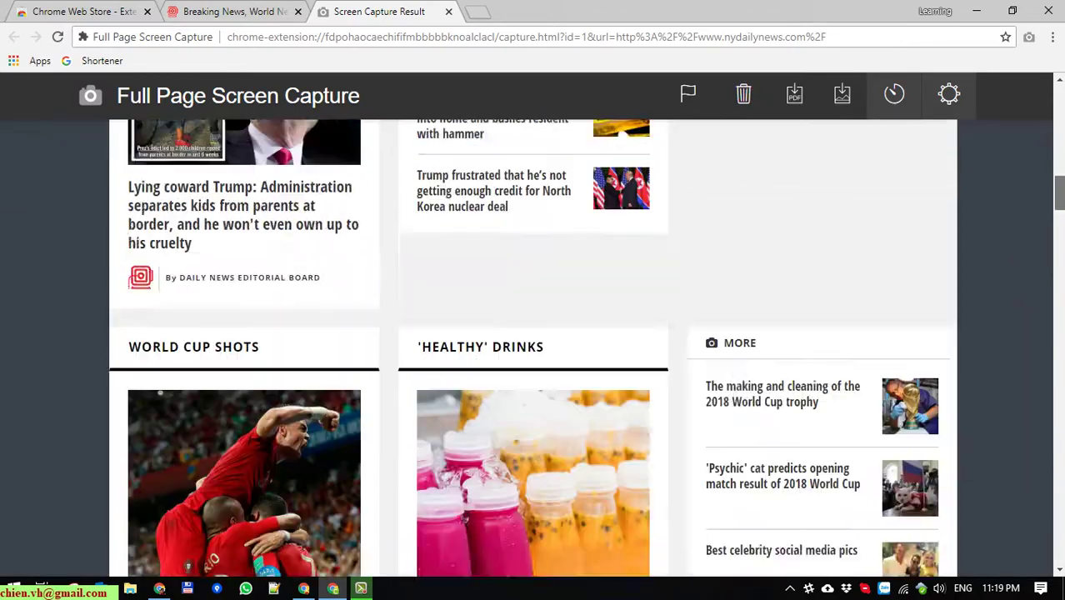
mouse_move(1059, 105)
left_mouse_down()
mouse_move(1058, 546)
mouse_move(1058, 95)
left_mouse_up()
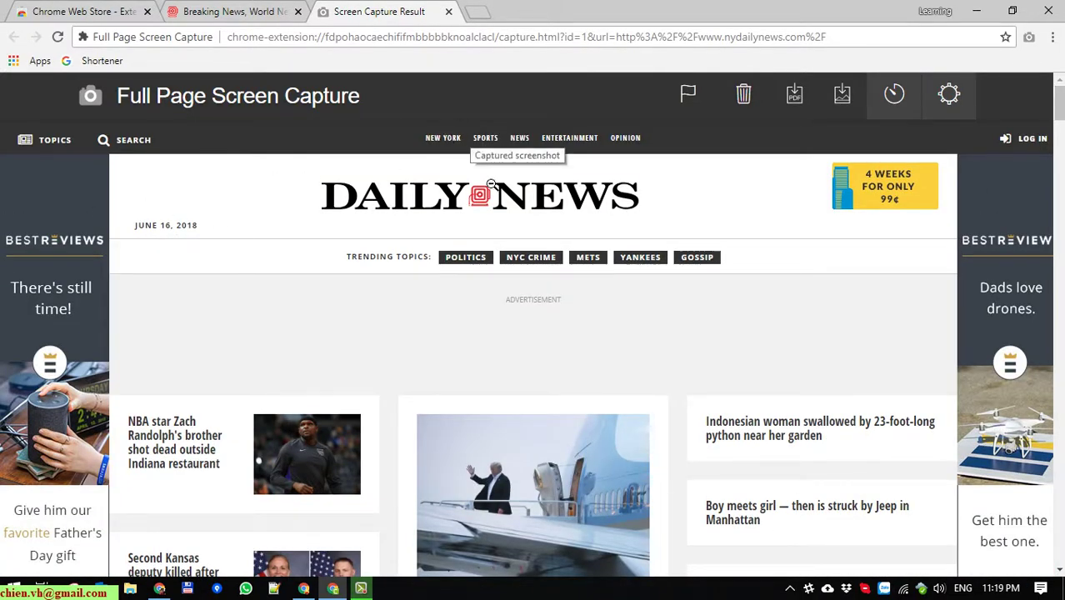
scroll(329, 265, "down", 2)
scroll(822, 251, "up", 2)
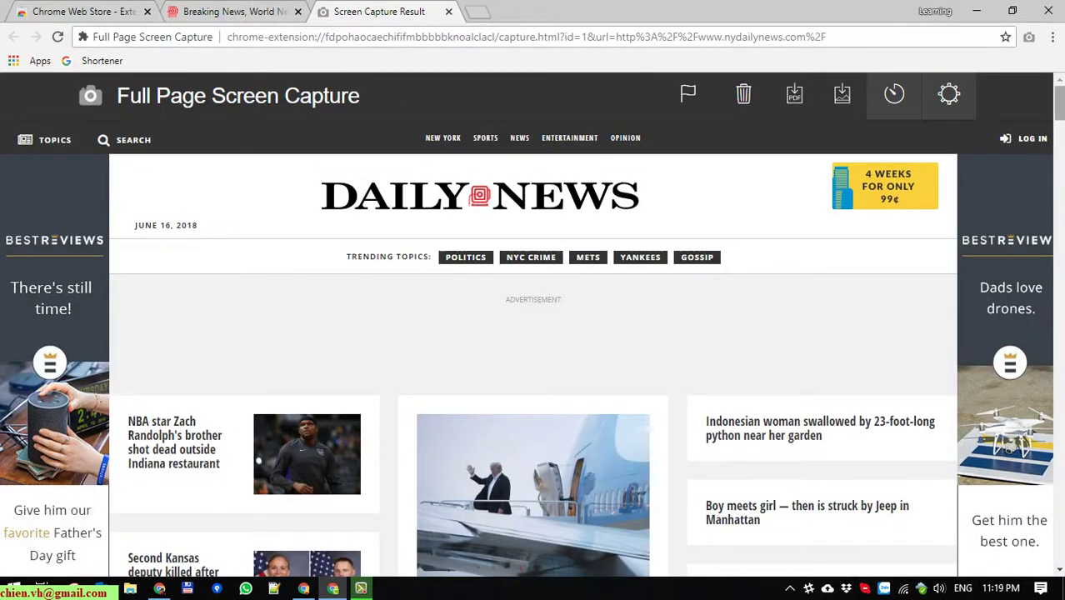
left_click_drag(1059, 105, 1061, 540)
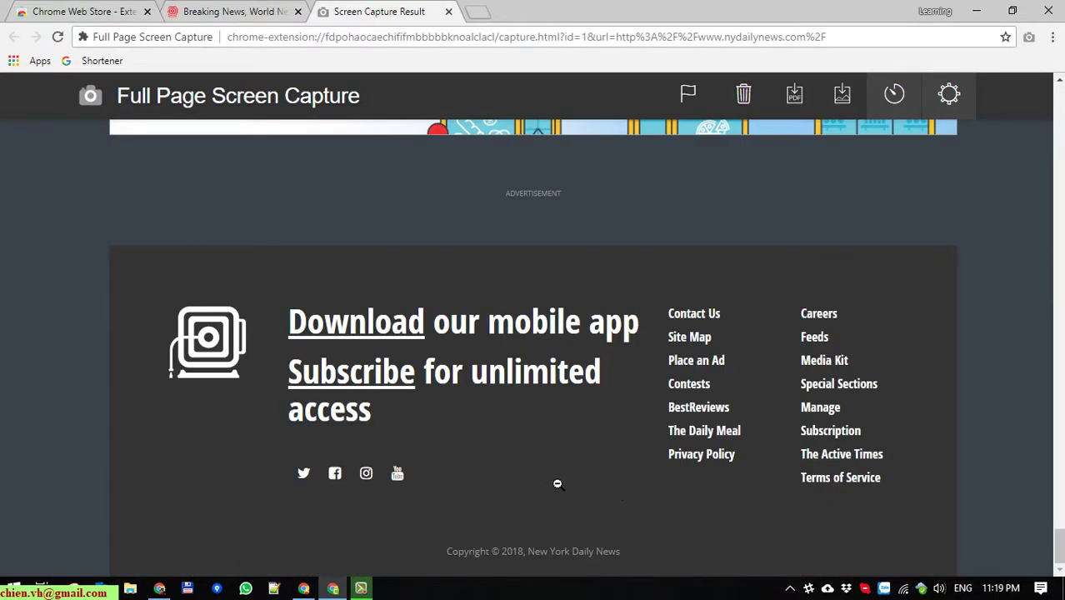
Fit the capture to the window, then zoom it back to full size.
left_click(768, 252)
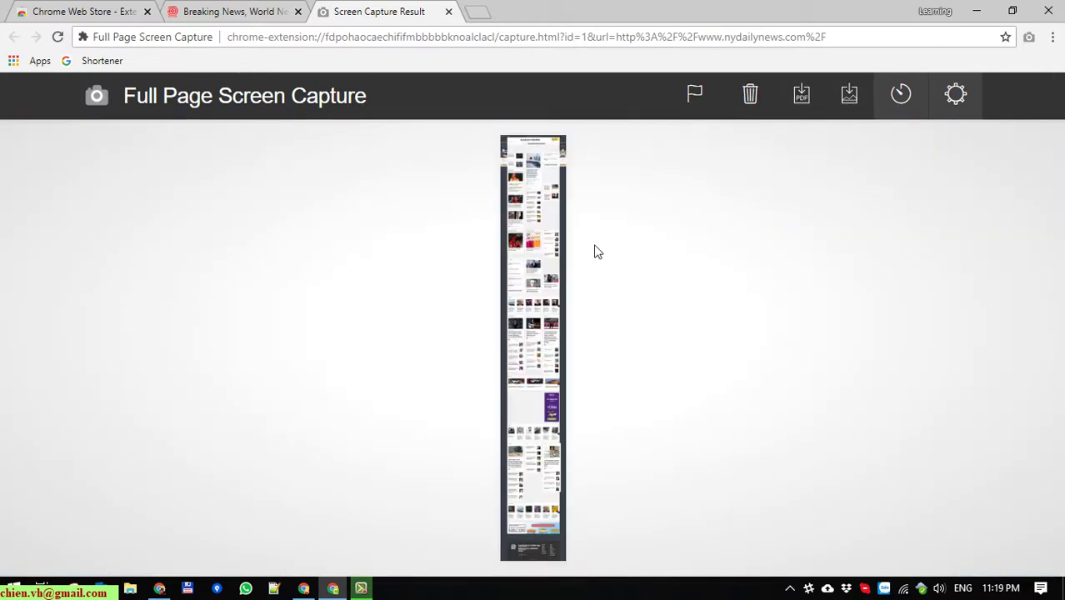
left_click(540, 239)
scroll(630, 239, "up", 15)
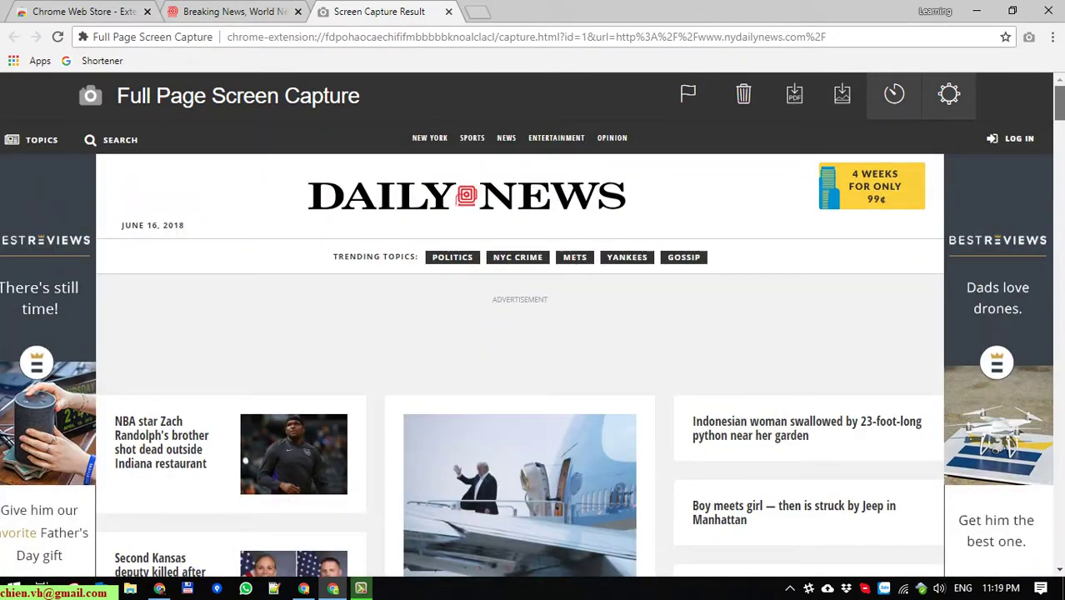
scroll(533, 334, "down", 15)
scroll(533, 333, "up", 20)
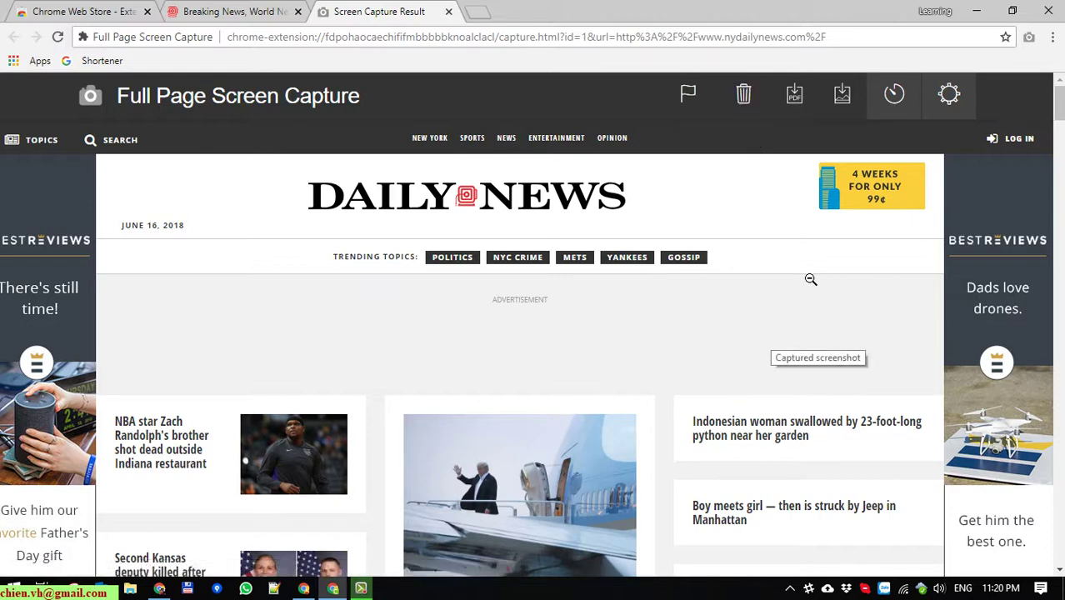
Download the capture as a PDF, allowing download permission, and then as a PNG.
left_click(796, 97)
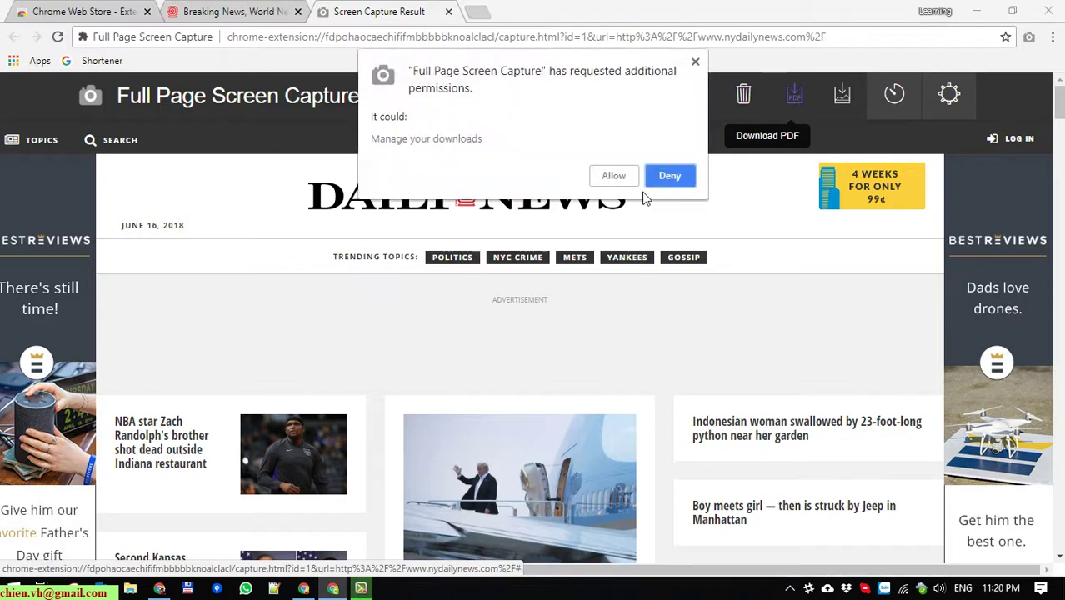
left_click(611, 176)
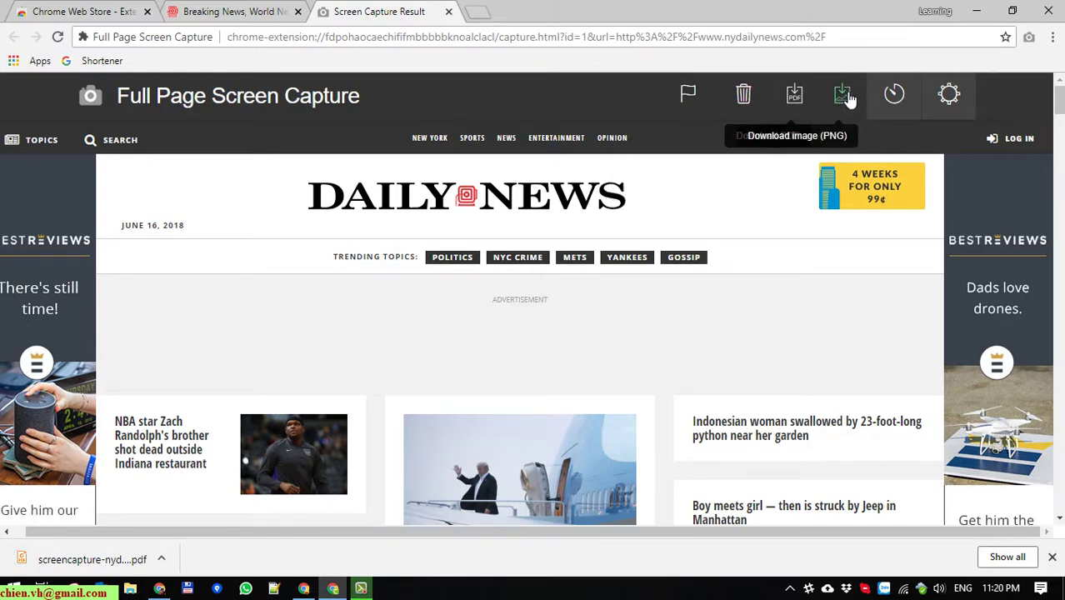
left_click(844, 94)
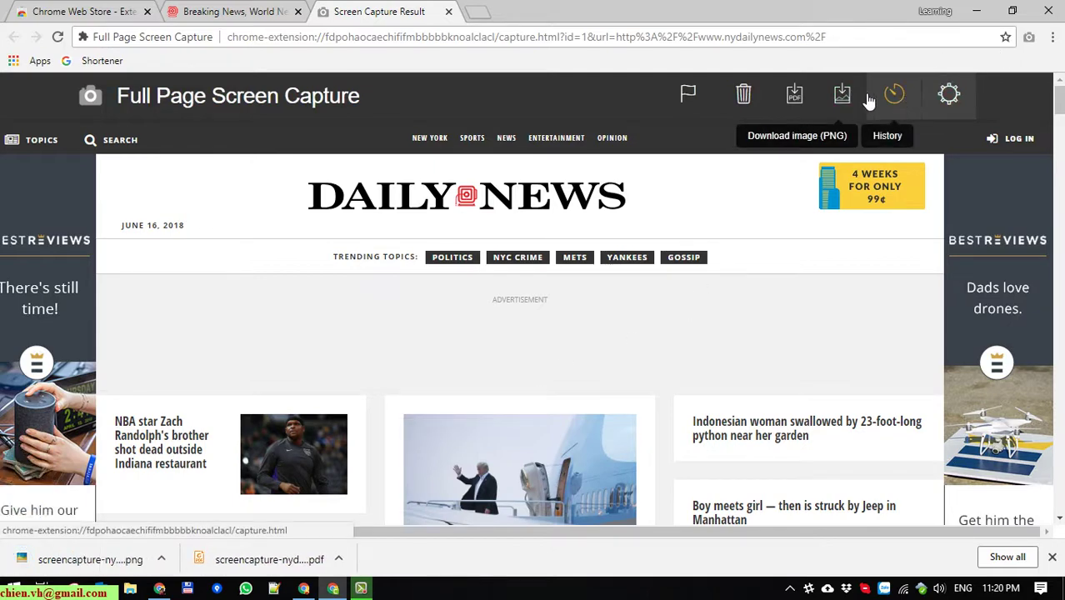
Review the extension's Image format and PDF size choices, keeping png and US letter.
left_click(950, 96)
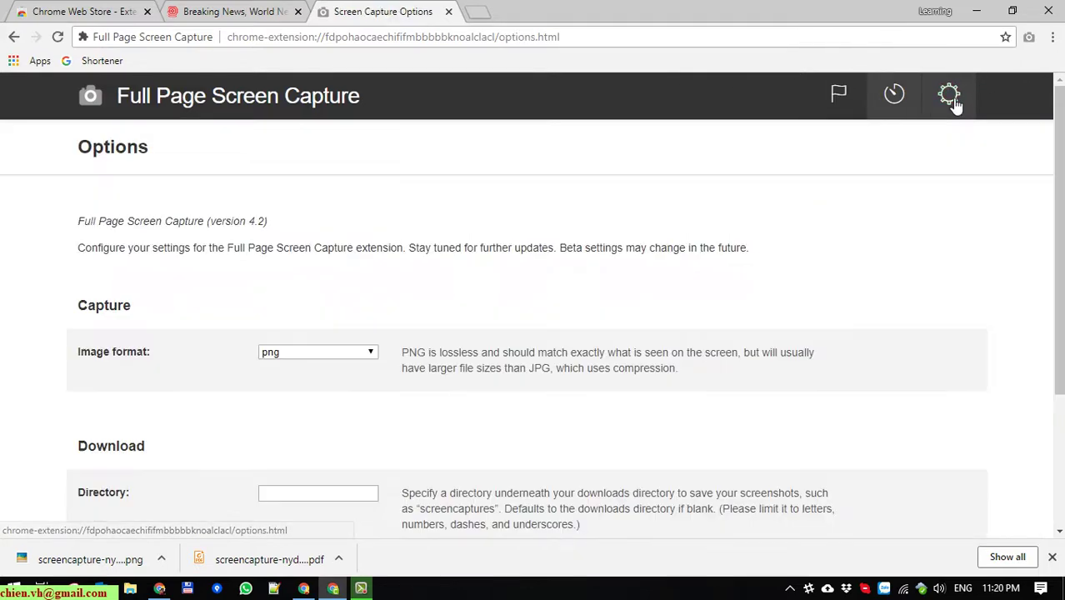
scroll(209, 399, "down", 1)
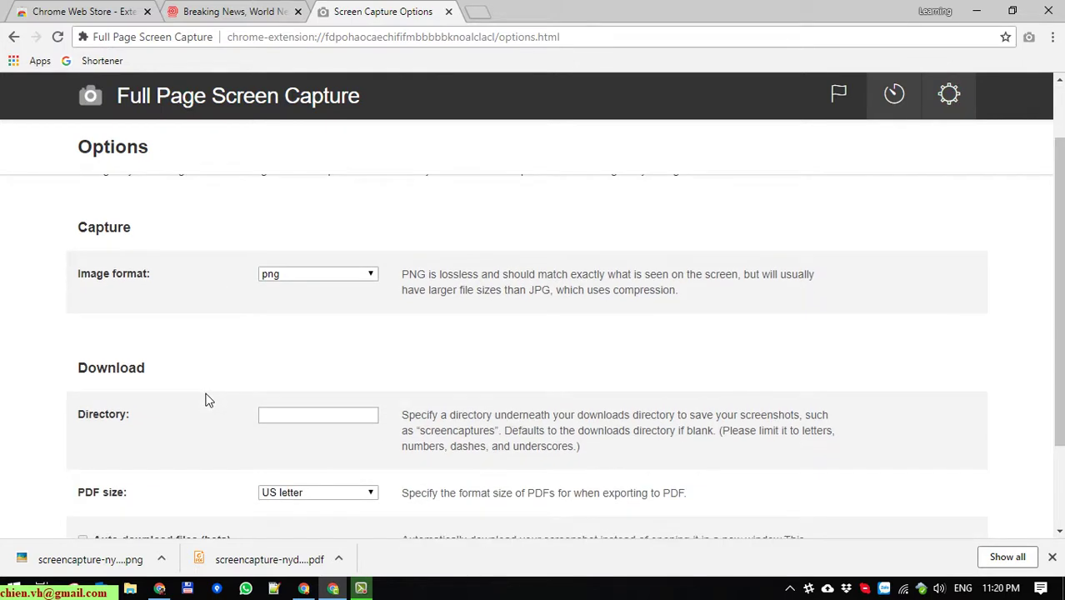
left_click(371, 278)
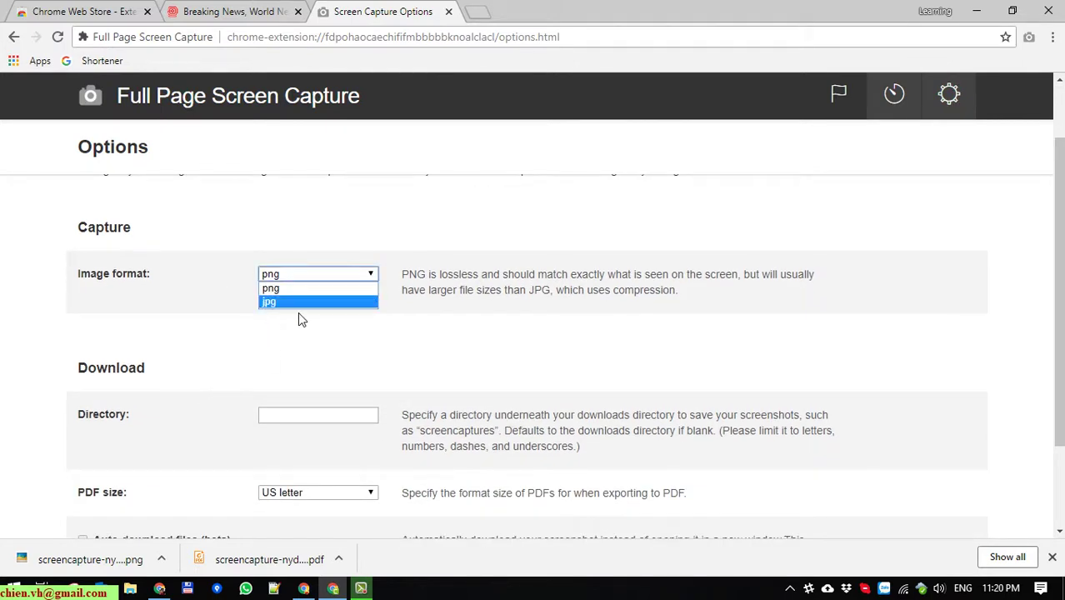
left_click(562, 320)
scroll(384, 362, "down", 1)
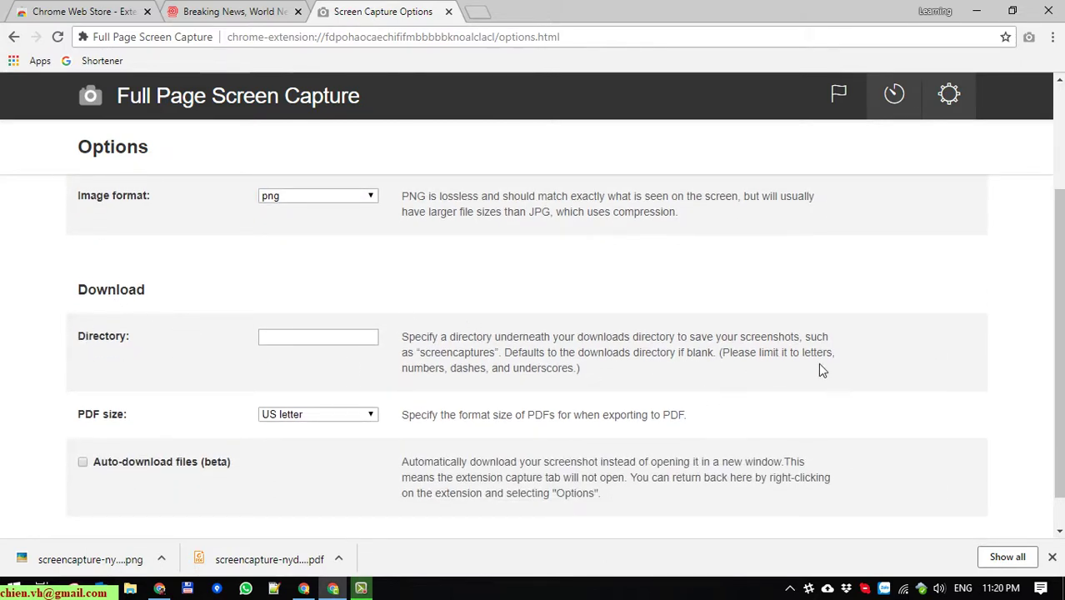
left_click(362, 413)
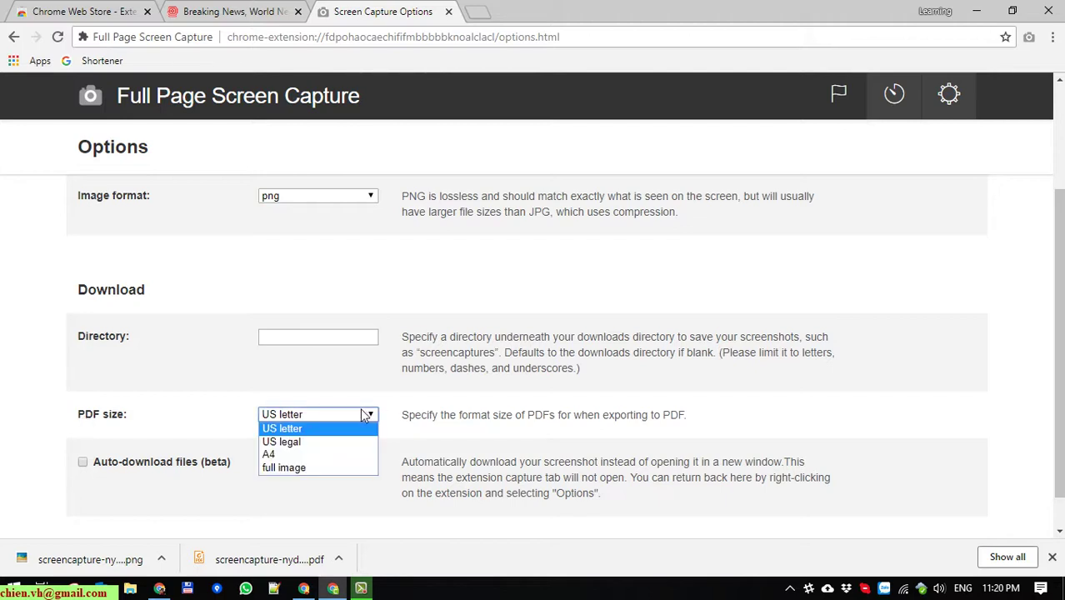
left_click(479, 426)
scroll(717, 383, "down", 1)
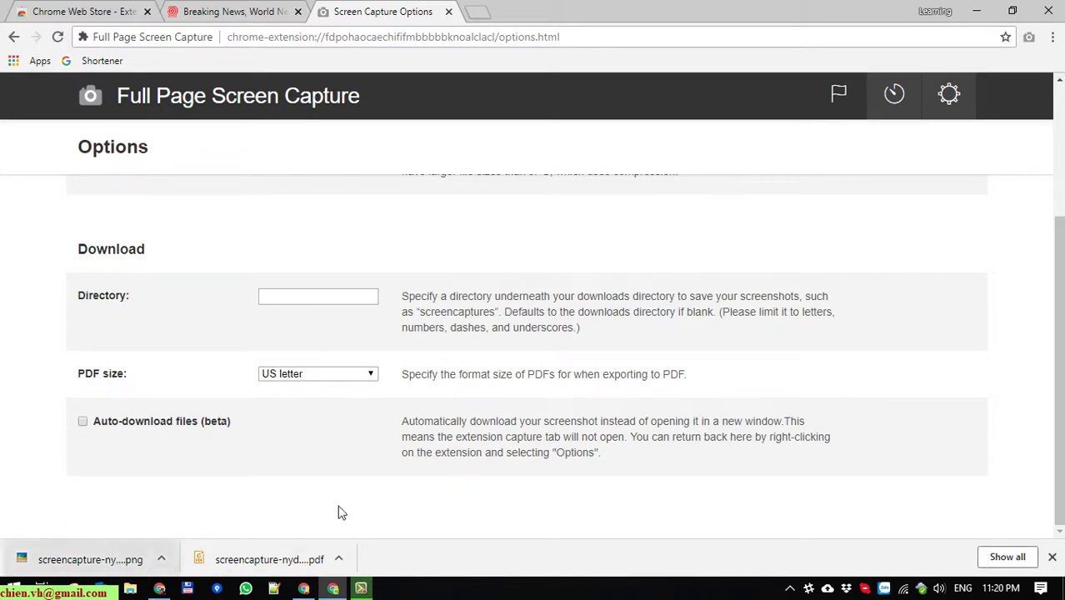
left_click(39, 565)
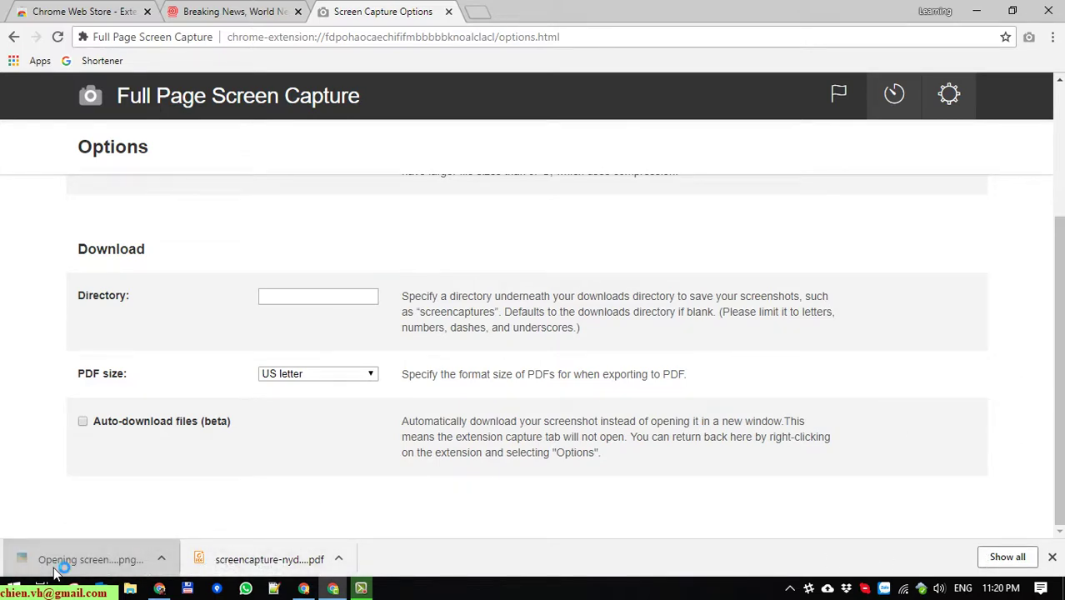
scroll(577, 247, "up", 5)
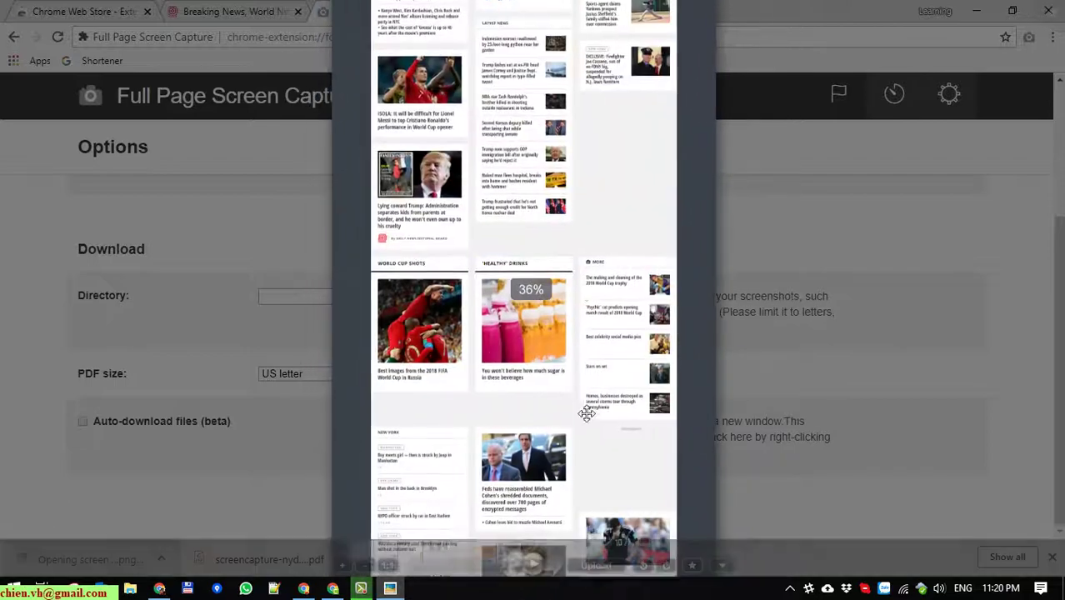
left_click_drag(587, 408, 577, 494)
scroll(617, 204, "up", 4)
scroll(594, 162, "down", 3)
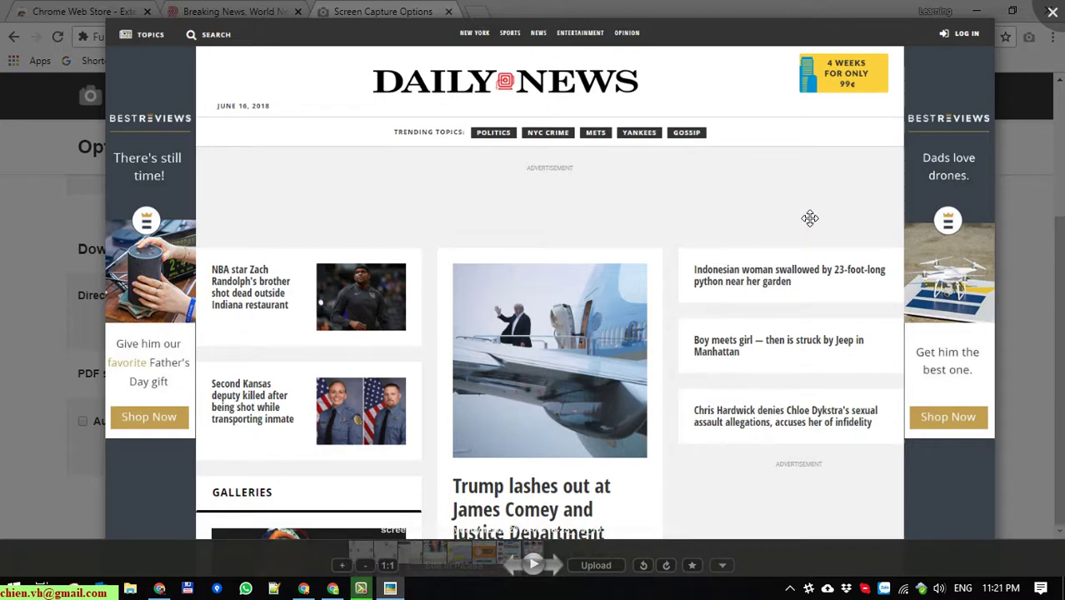
scroll(798, 223, "down", 2)
left_click_drag(797, 310, 744, 171)
scroll(706, 290, "down", 3)
scroll(675, 385, "down", 1)
scroll(672, 386, "up", 5)
scroll(533, 261, "down", 1)
scroll(547, 226, "up", 2)
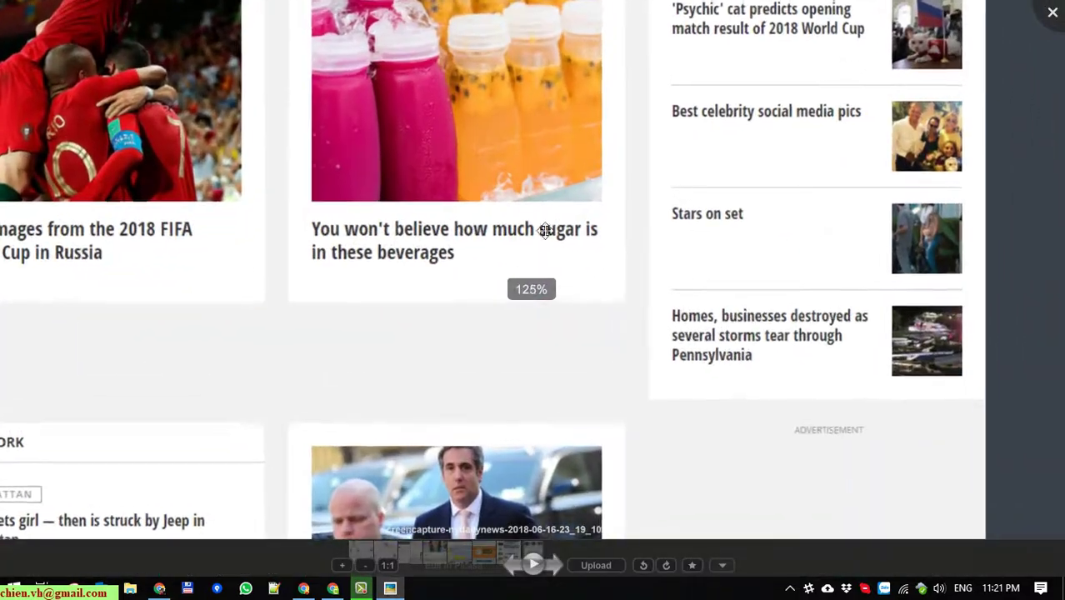
scroll(549, 231, "down", 4)
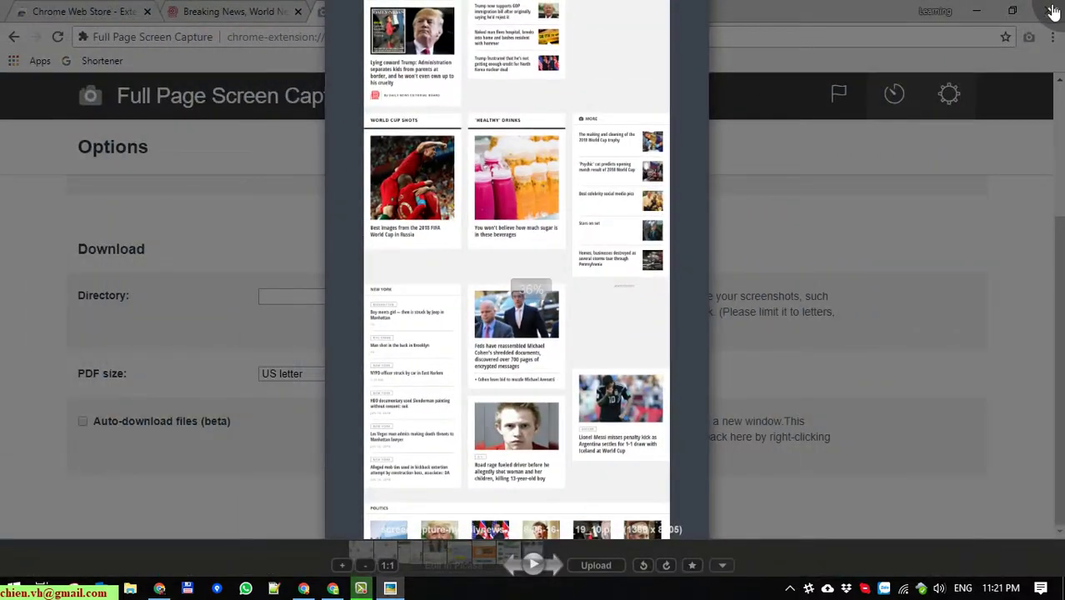
left_click(1053, 12)
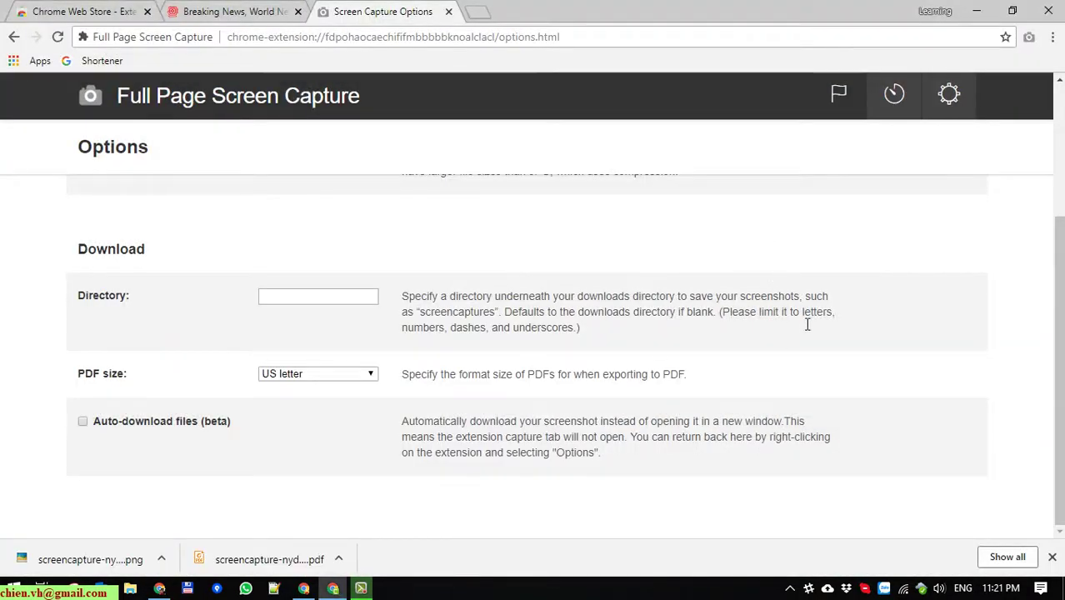
Open the downloaded 5-page PDF, scroll through it, and switch back to the Options tab.
left_click(298, 555)
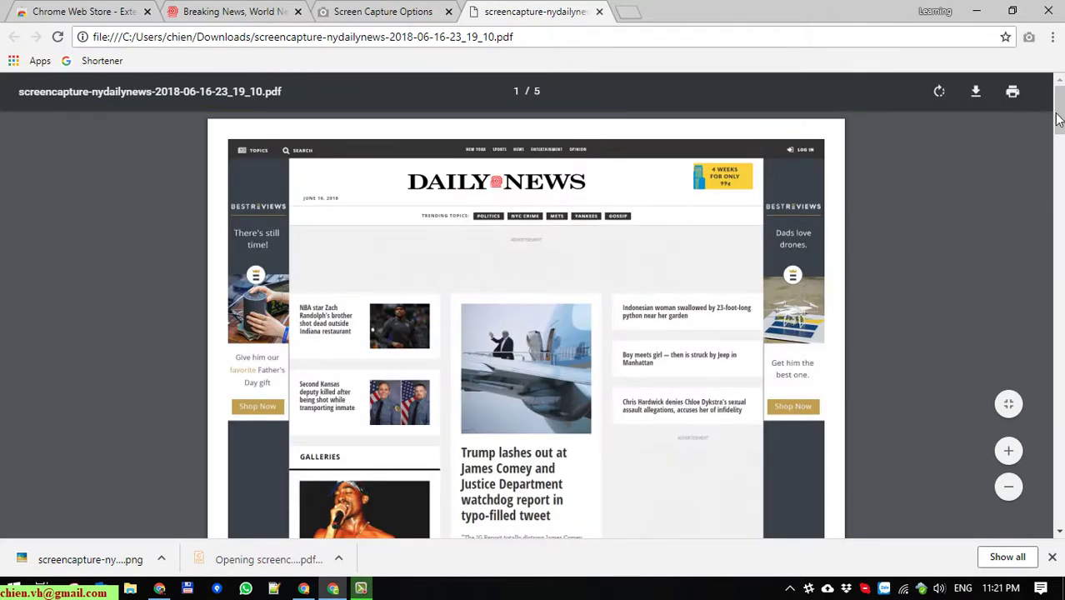
left_click_drag(1058, 119, 1030, 101)
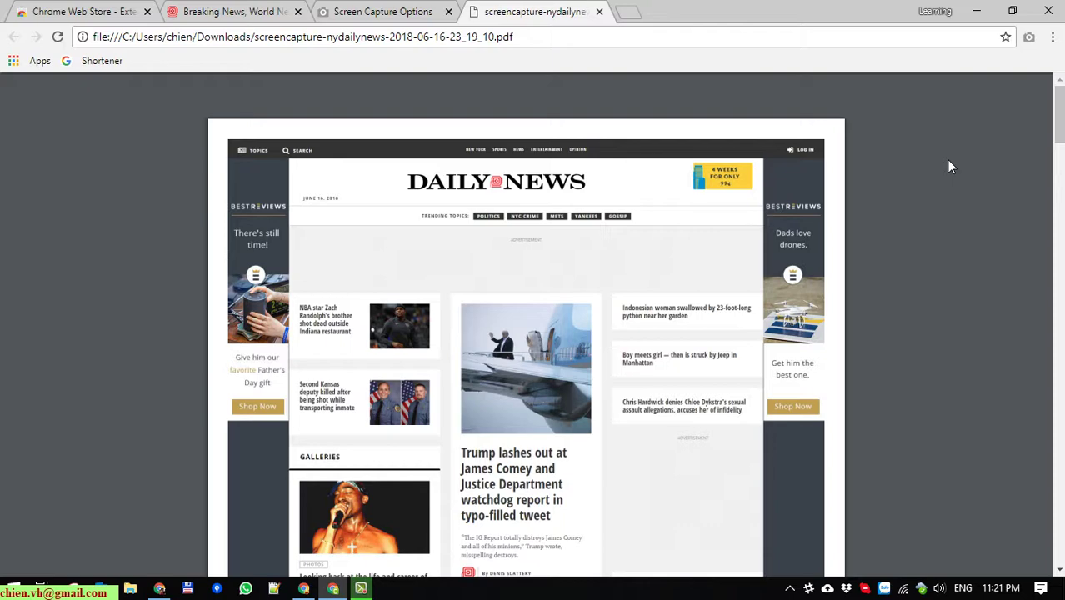
left_click(336, 8)
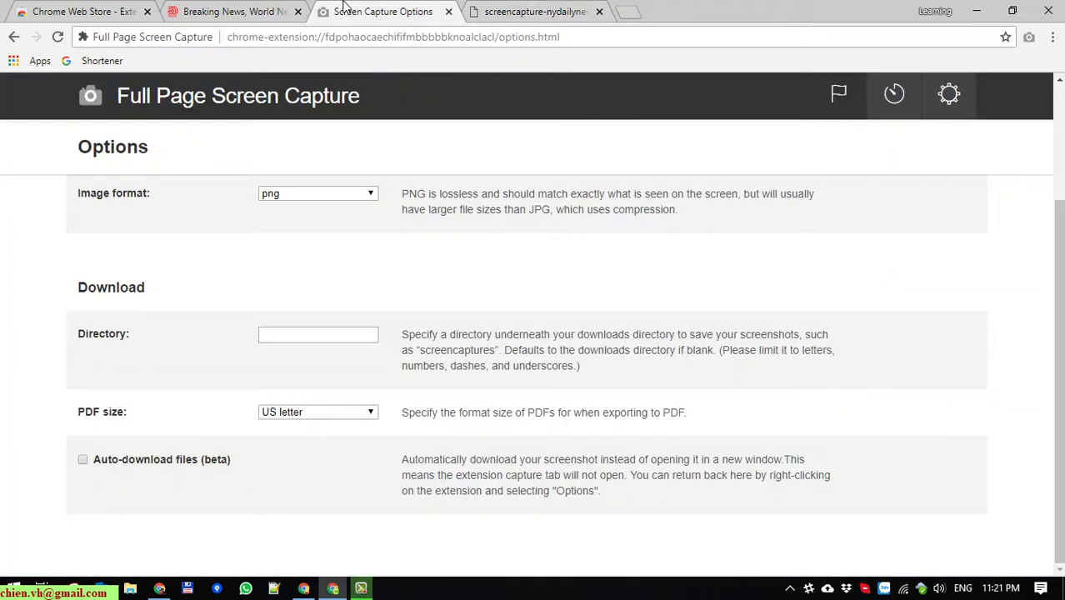